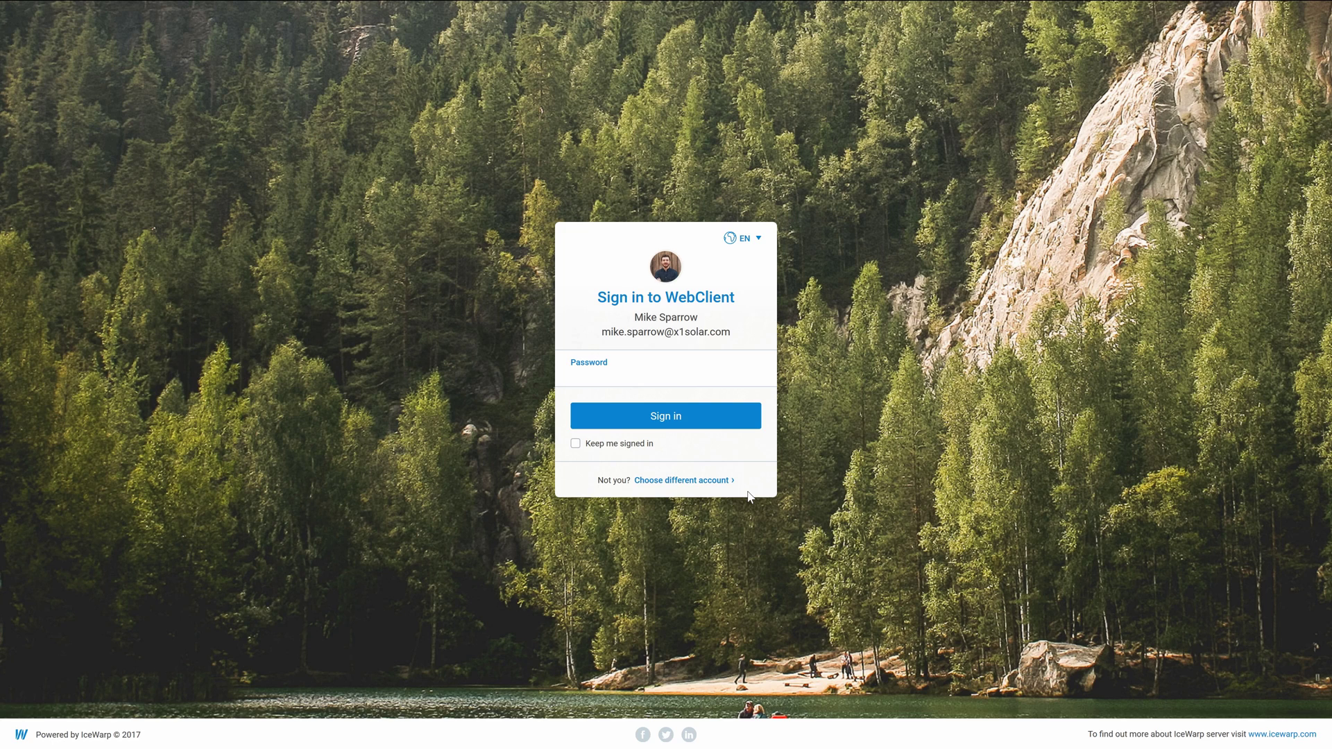
pyautogui.click(712, 481)
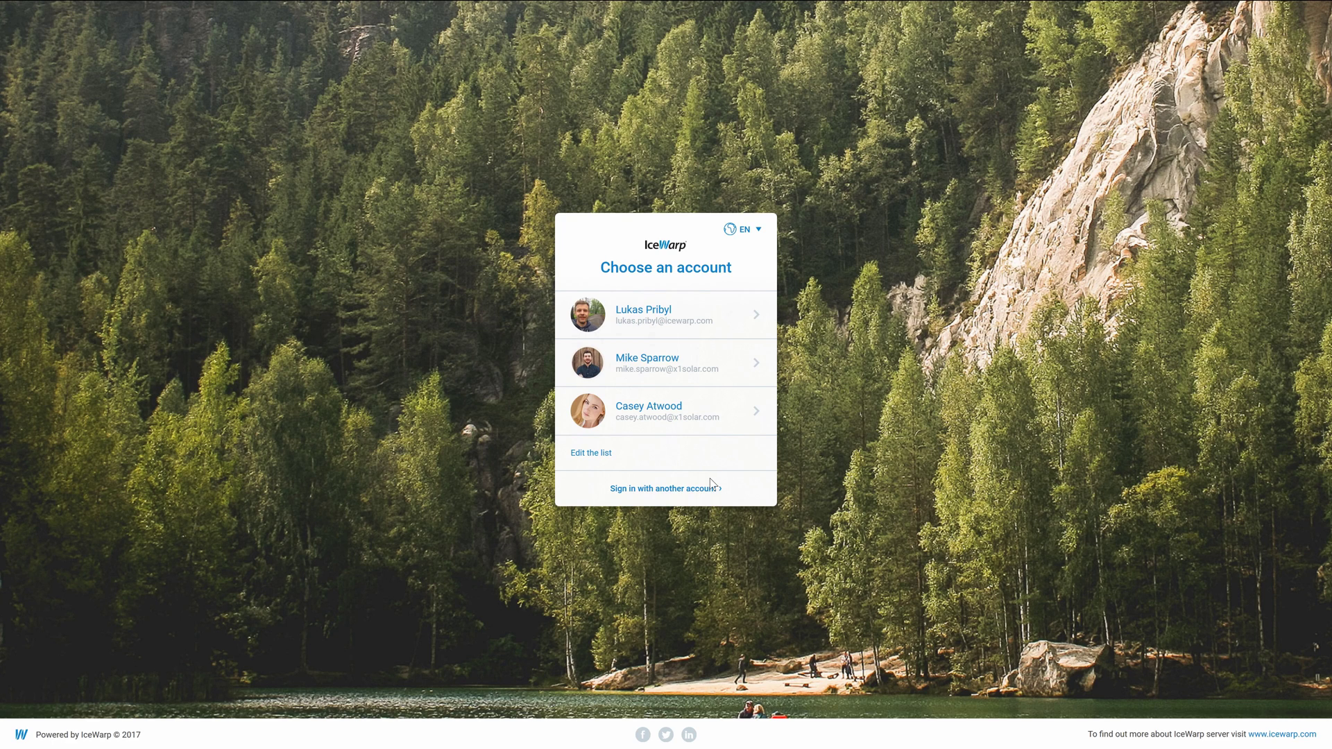
pyautogui.click(676, 488)
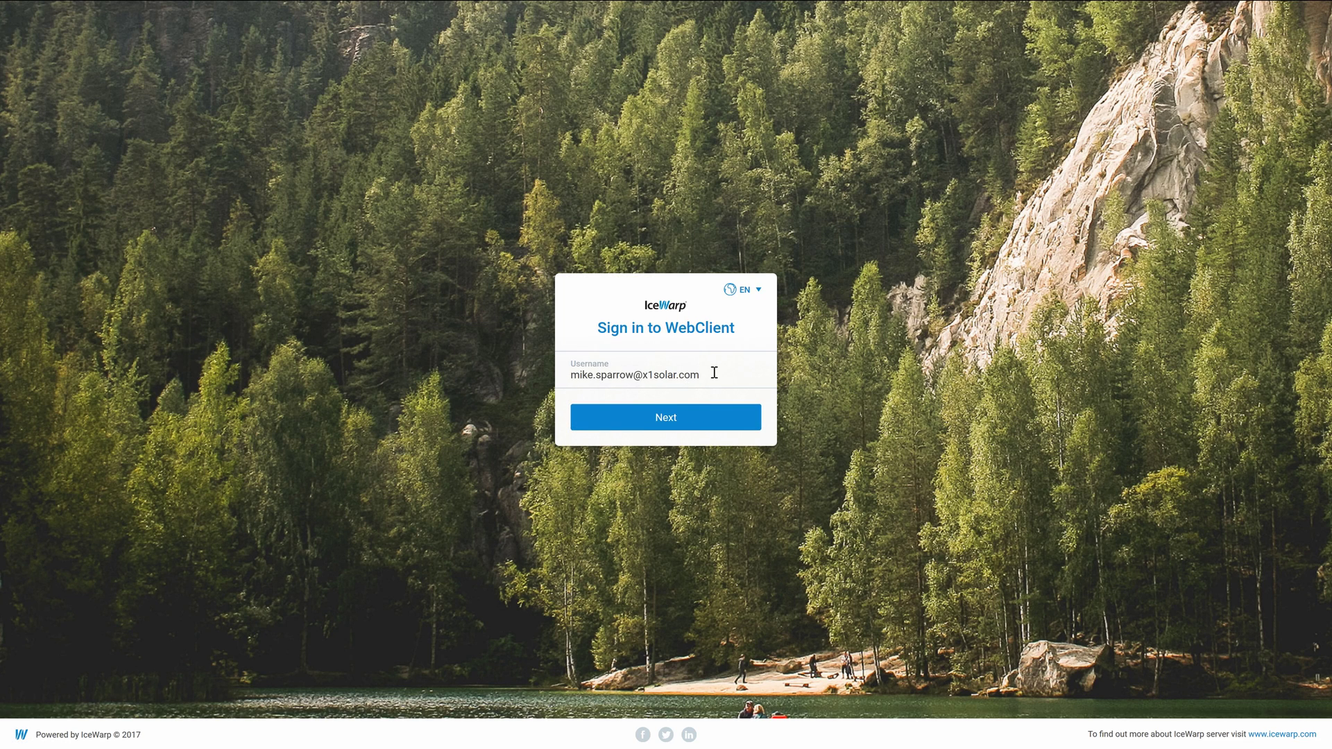
pyautogui.moveTo(714, 372)
pyautogui.mouseDown()
pyautogui.moveTo(592, 375)
pyautogui.moveTo(542, 392)
pyautogui.mouseUp()
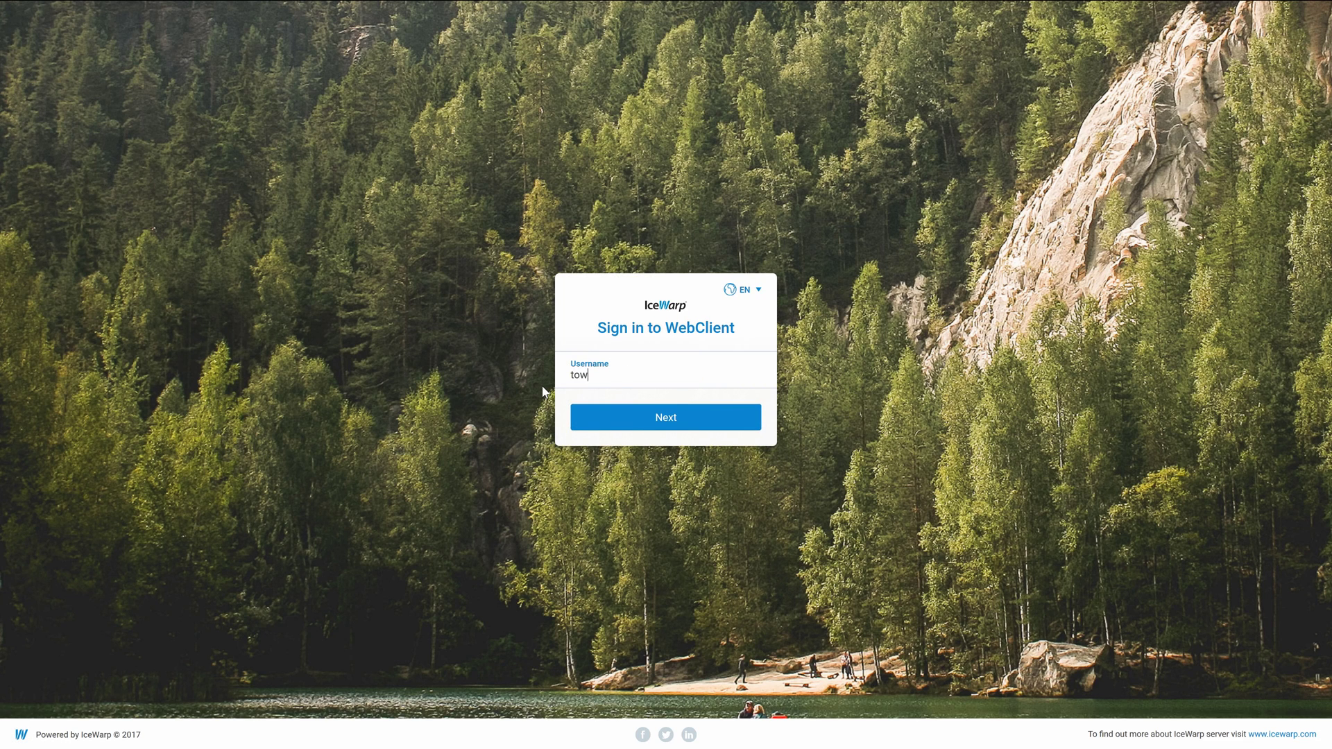
pyautogui.press('Return')
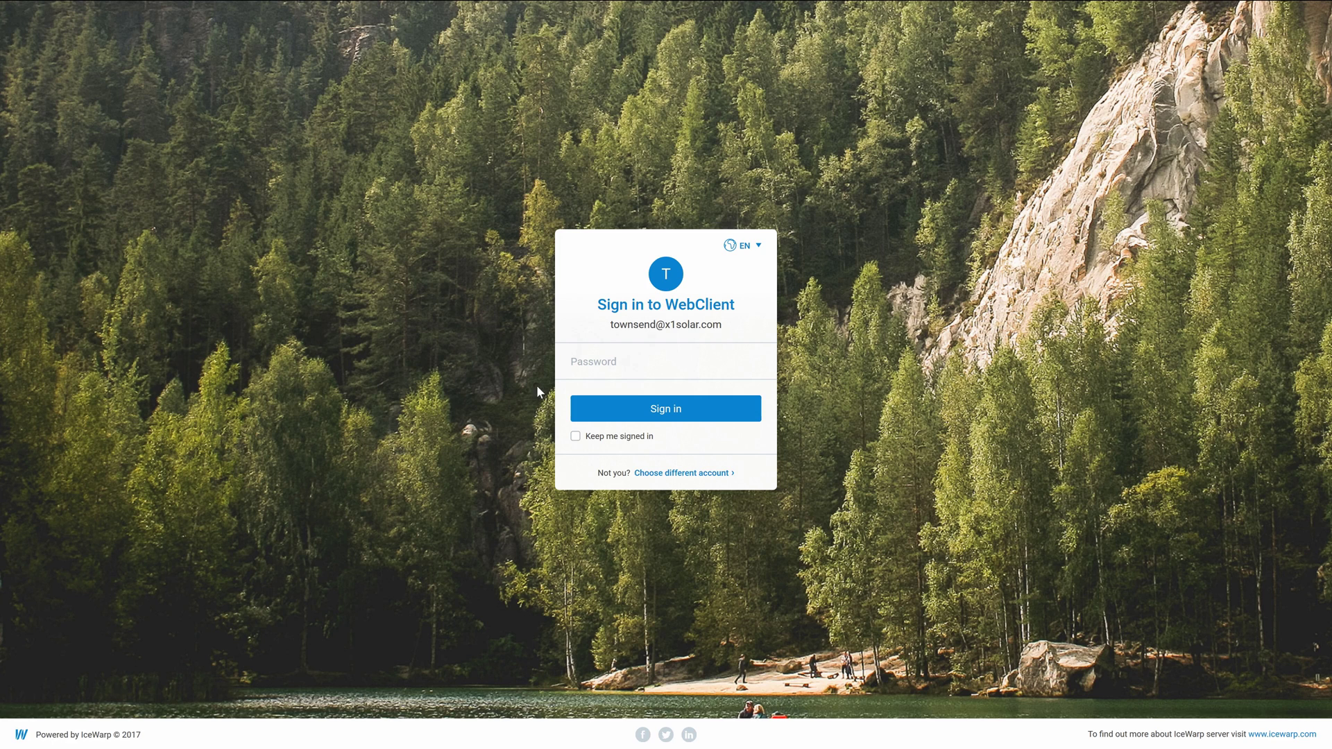
pyautogui.click(654, 475)
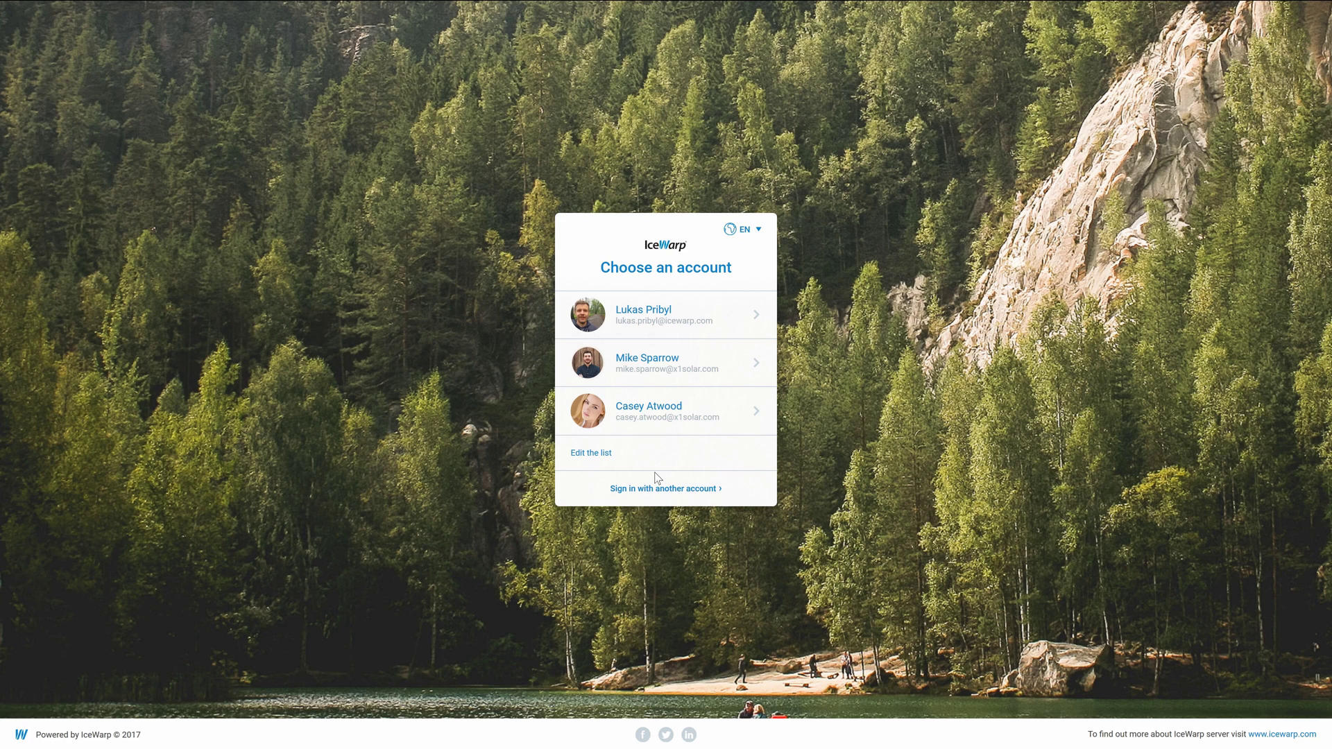
pyautogui.click(591, 454)
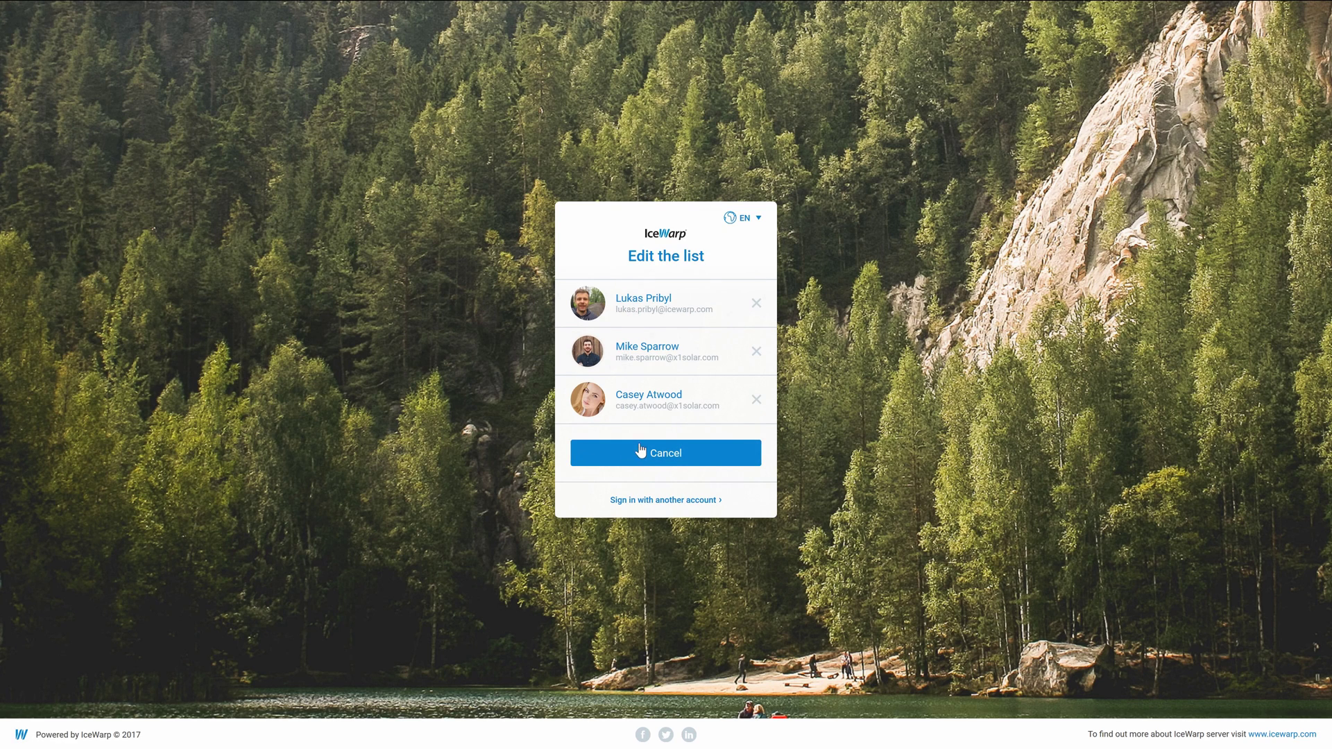
pyautogui.click(761, 303)
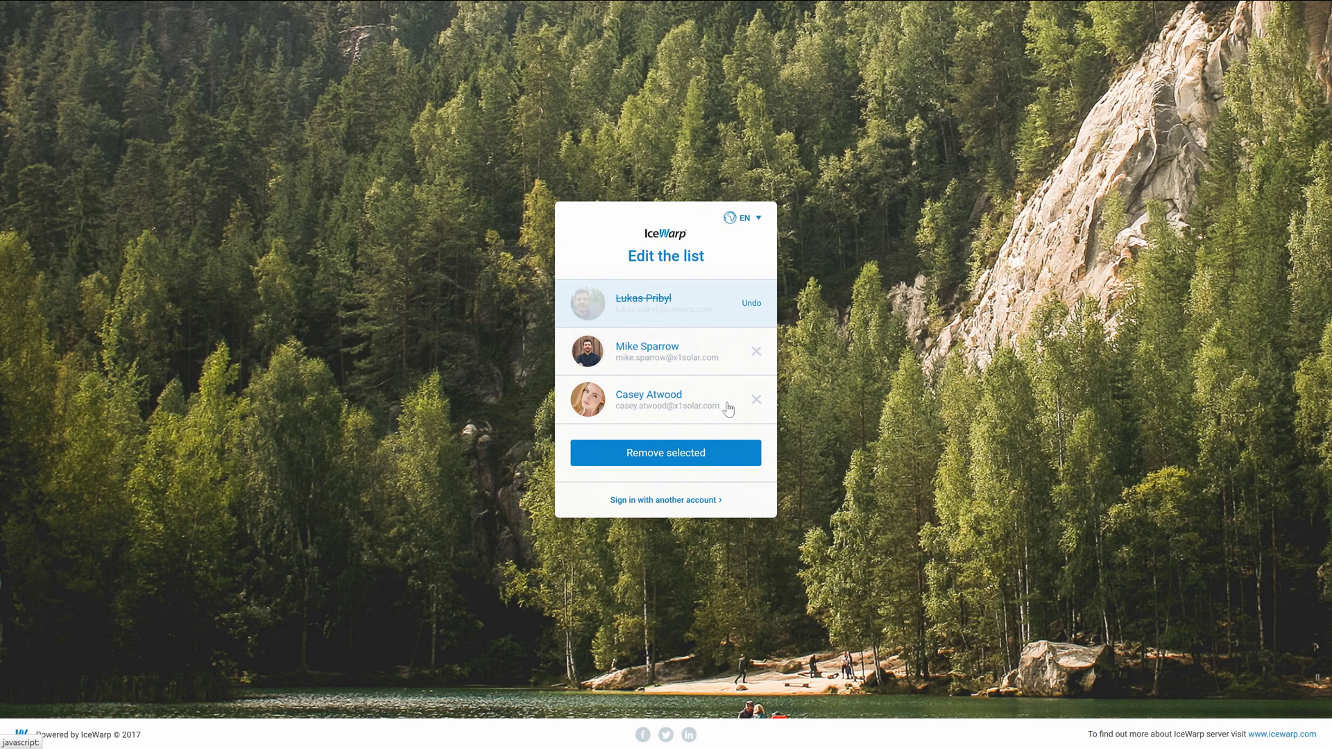
pyautogui.click(684, 458)
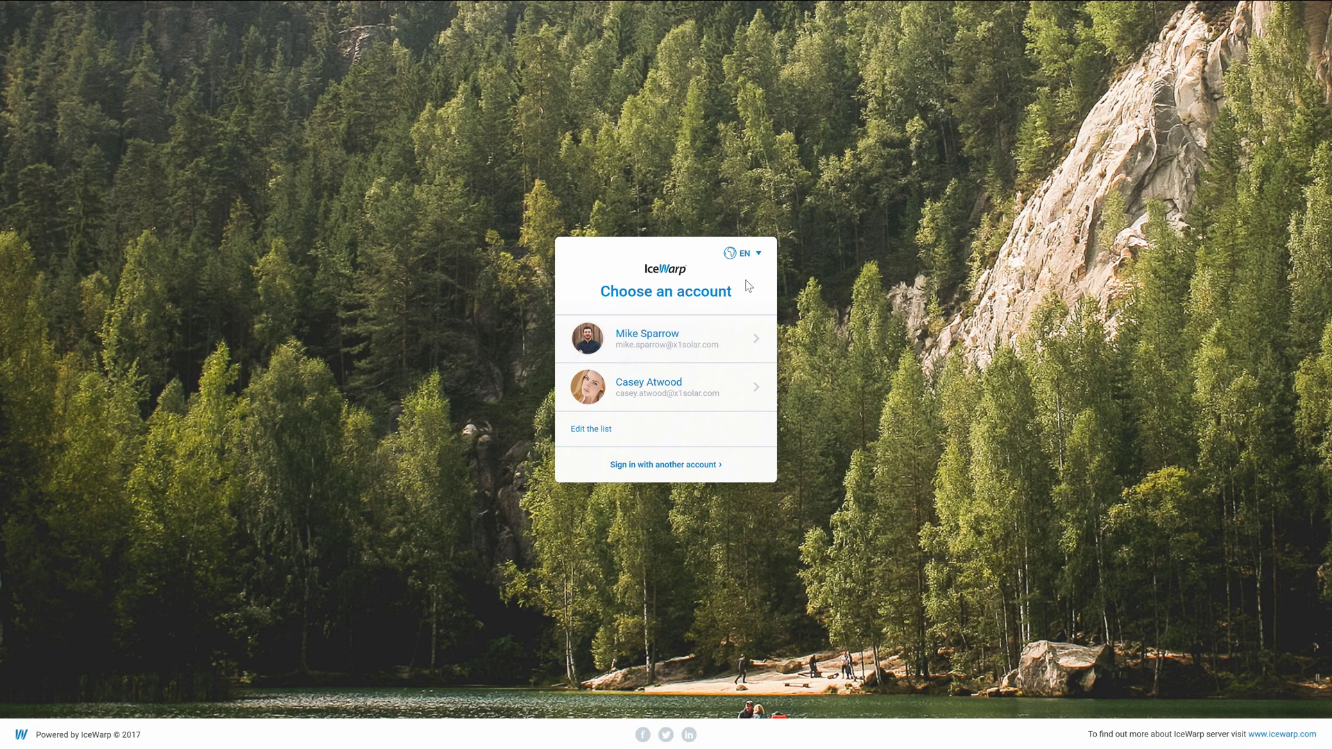
# - Change the interface language from EN to Deutsch
pyautogui.click(757, 257)
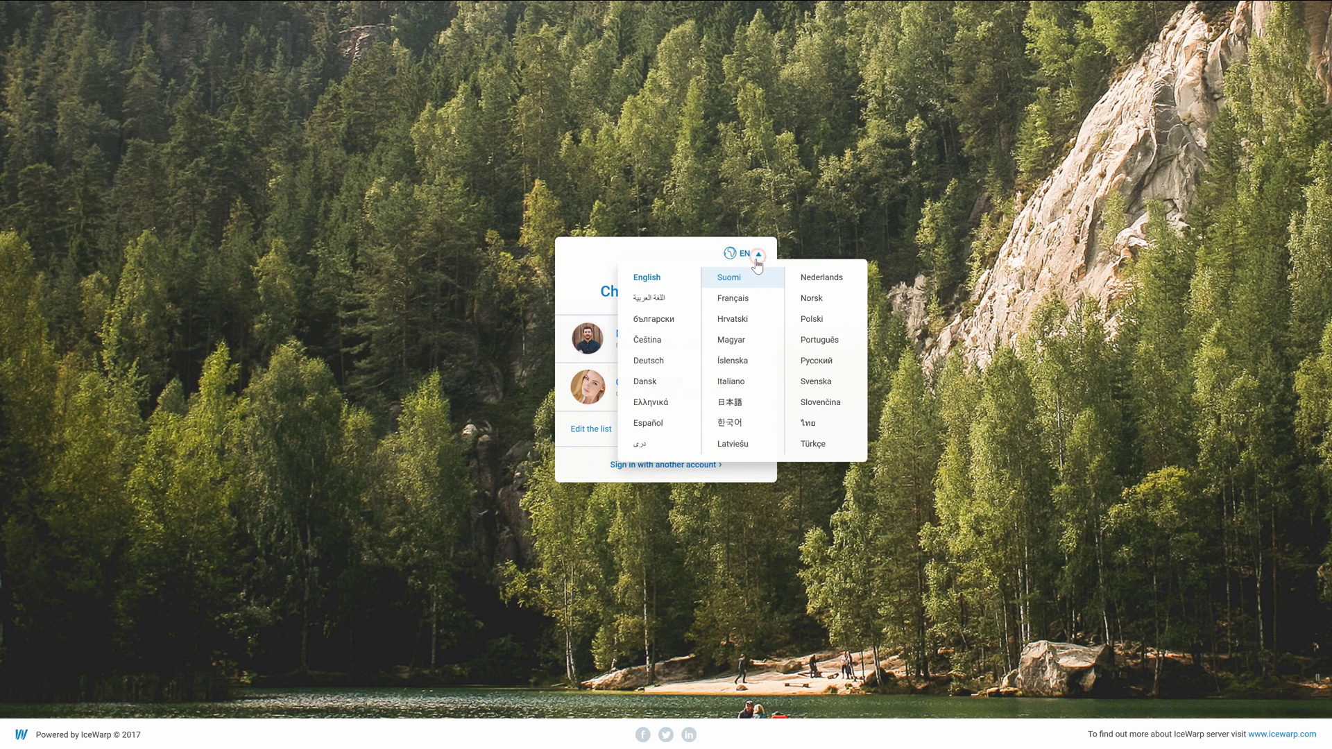
pyautogui.click(658, 361)
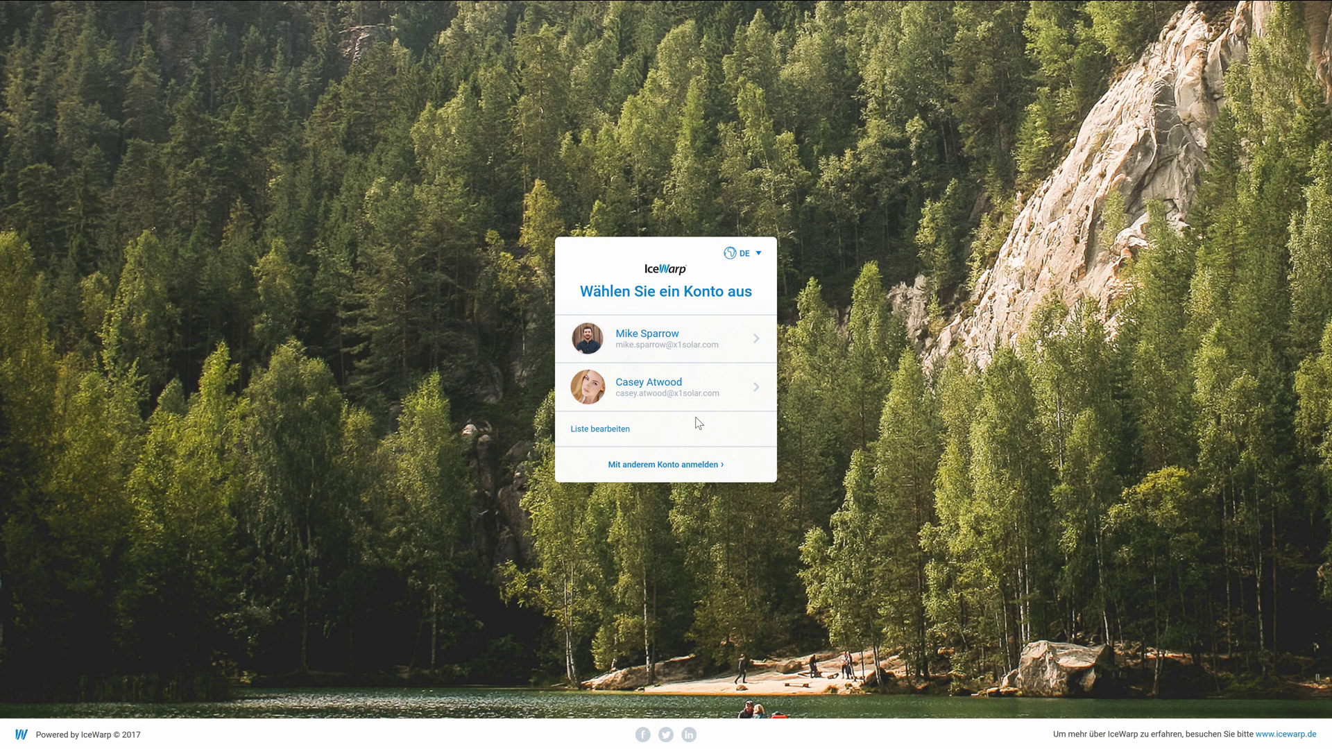